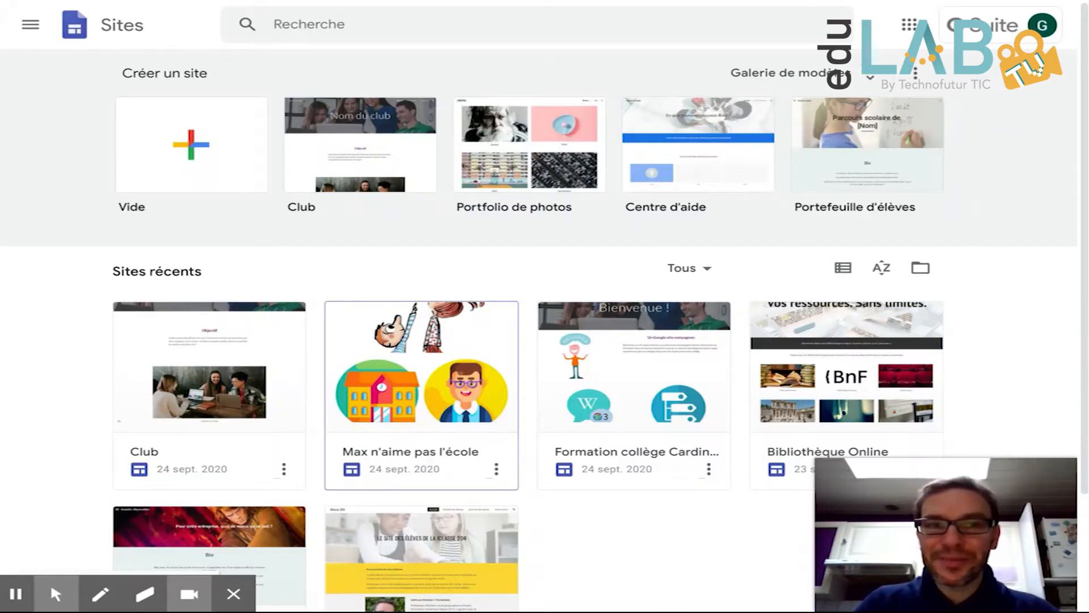
# Step: Create a new site from the Club template after browsing the full template gallery
pyautogui.click(787, 73)
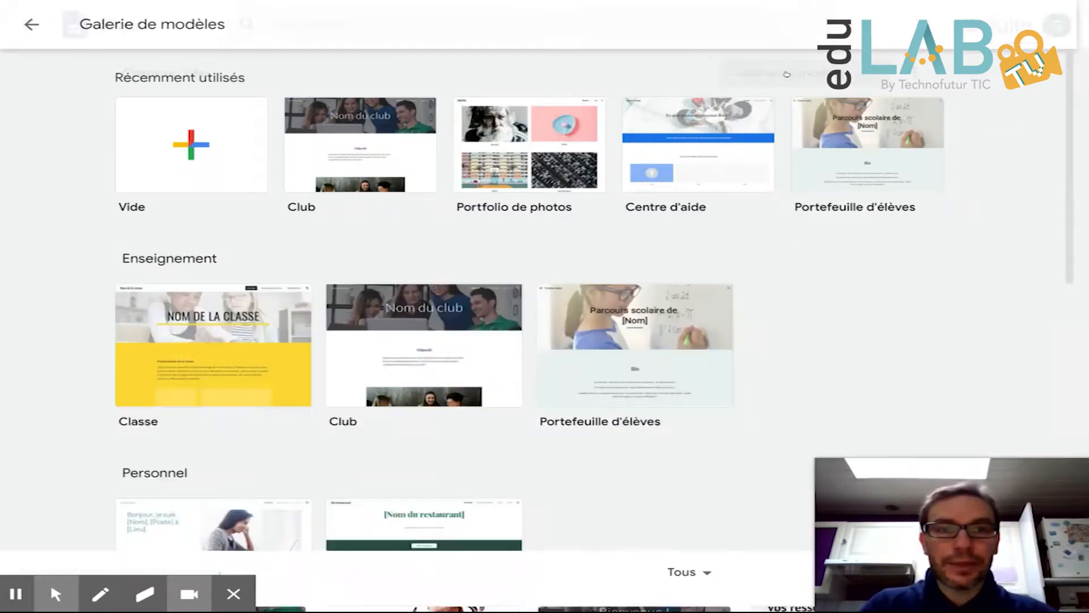
pyautogui.scroll(-9, 818, 253)
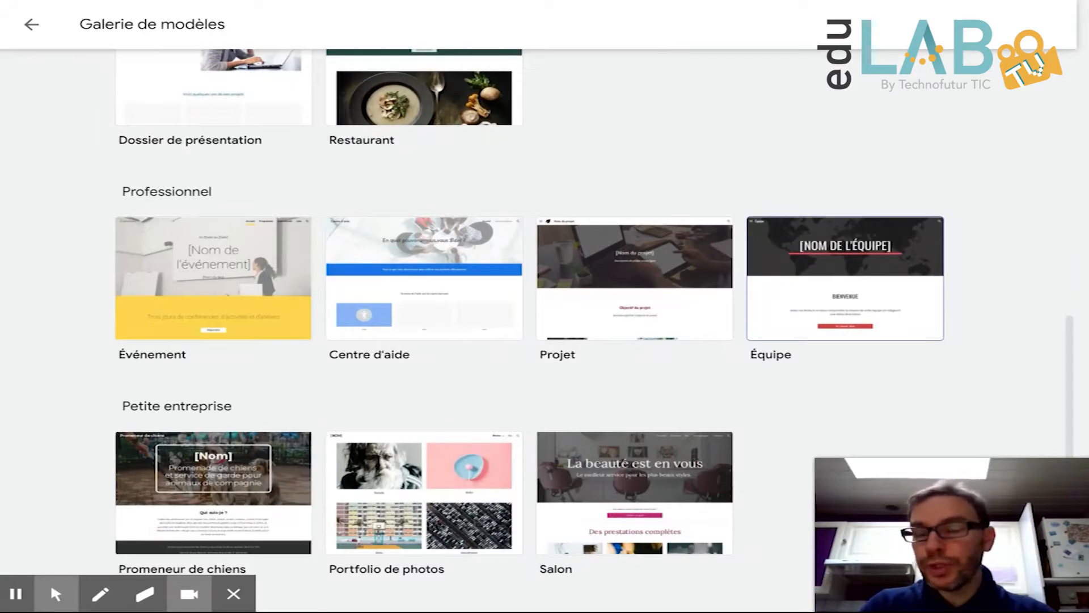
pyautogui.scroll(3, 606, 351)
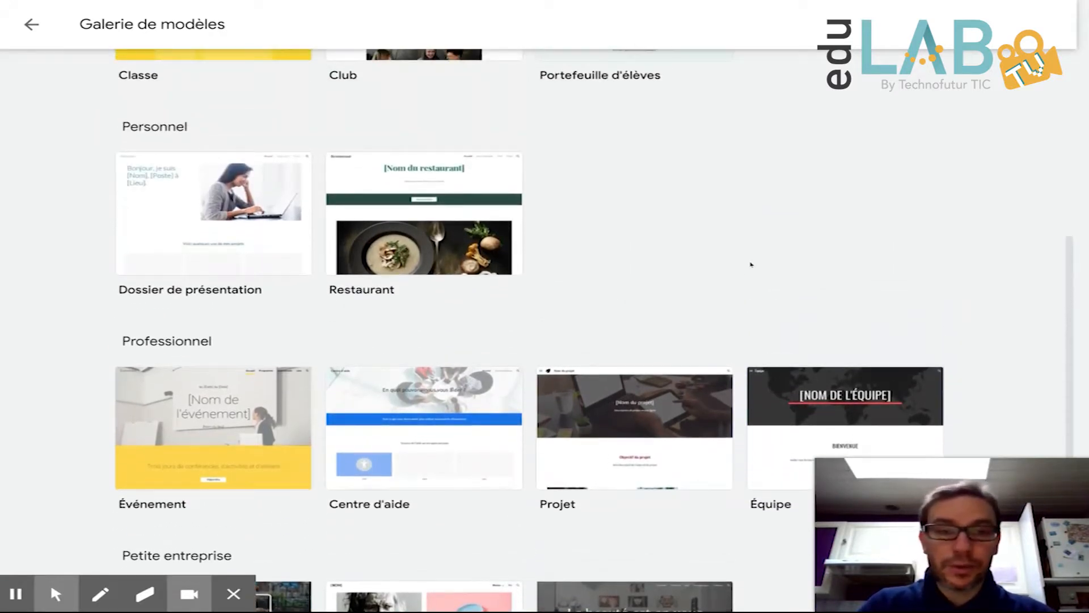
pyautogui.scroll(5, 750, 264)
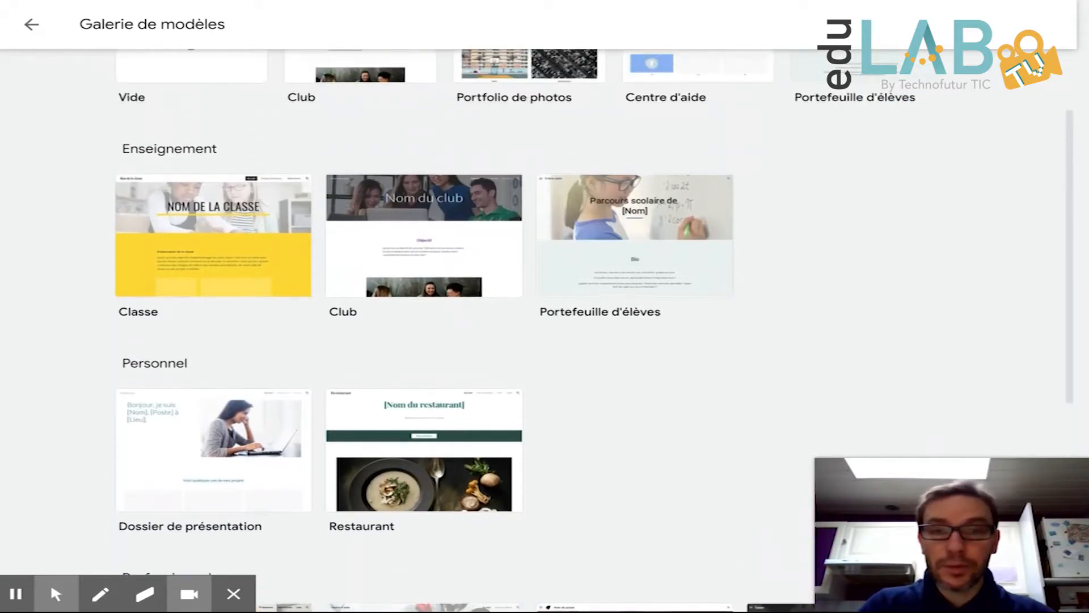
pyautogui.scroll(2, 594, 331)
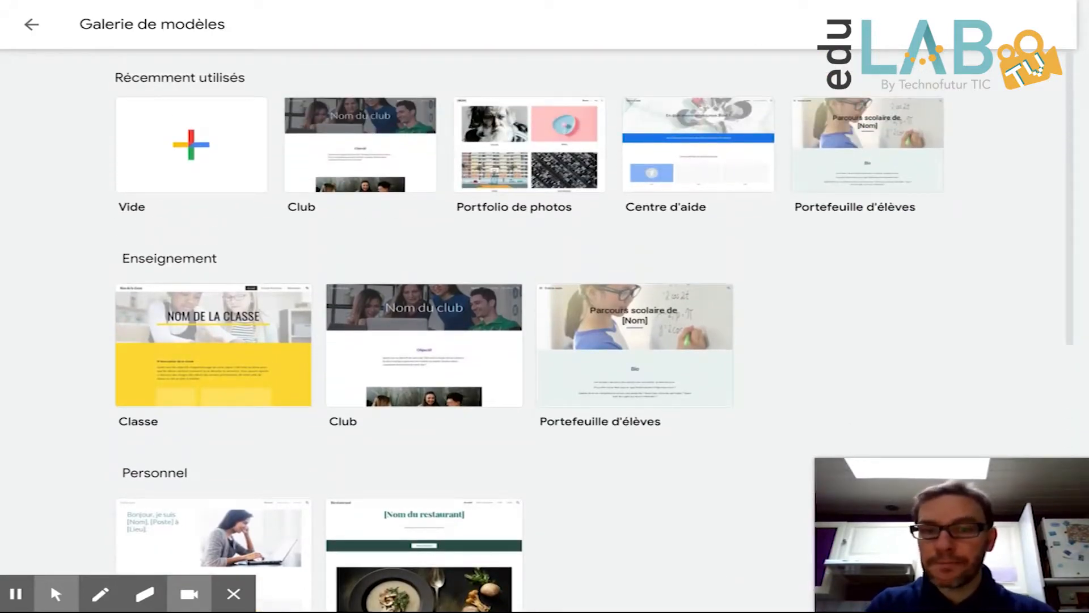
pyautogui.click(361, 149)
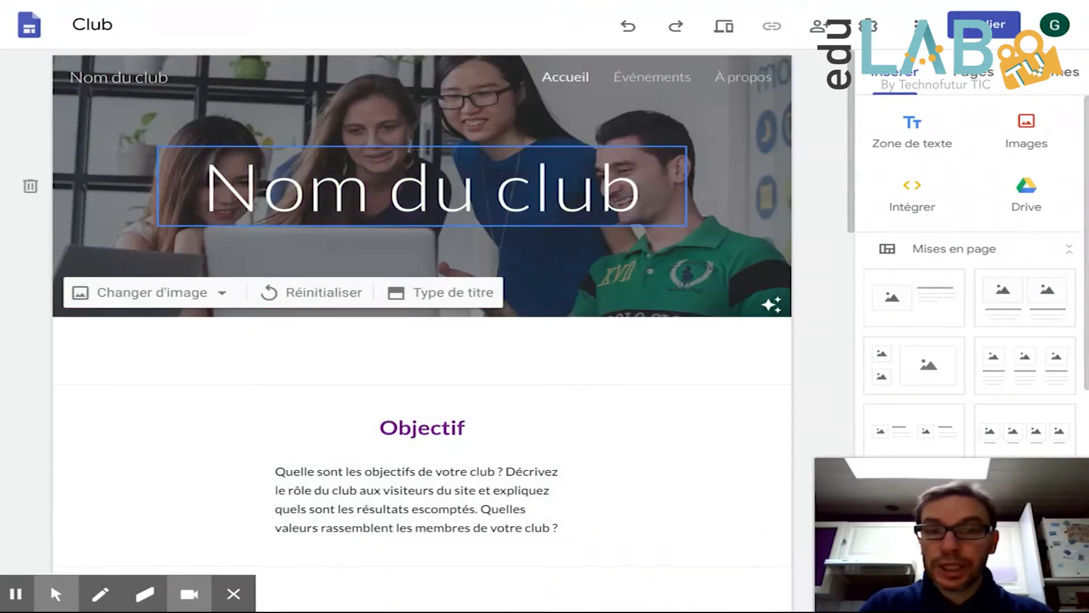
# Step: Replace the home page banner title with "Bienvenue"
pyautogui.click(522, 187)
pyautogui.tripleClick(515, 189)
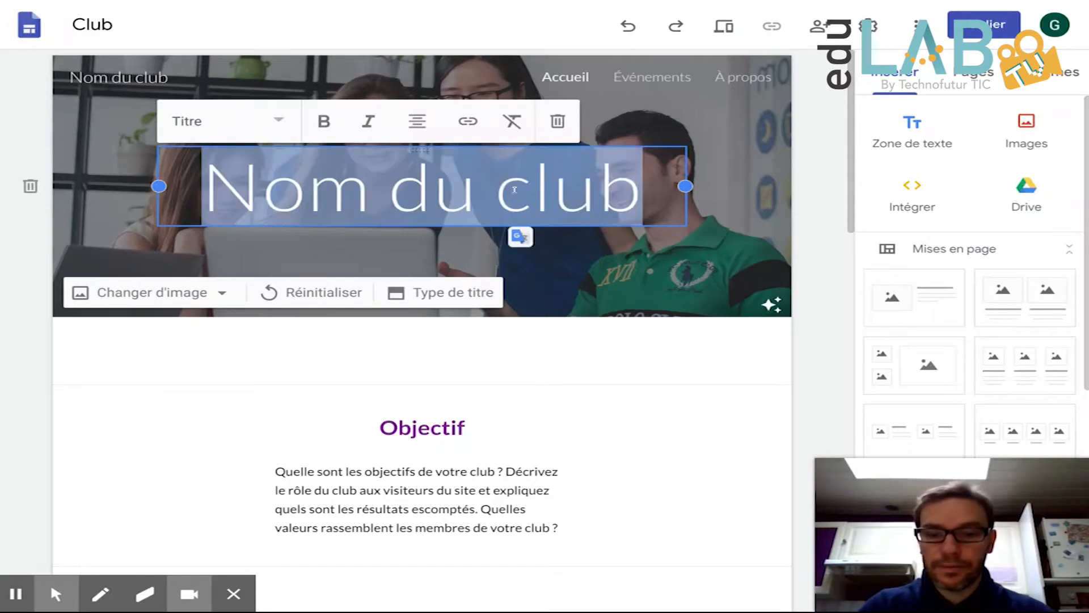
pyautogui.write('Bienvenue')
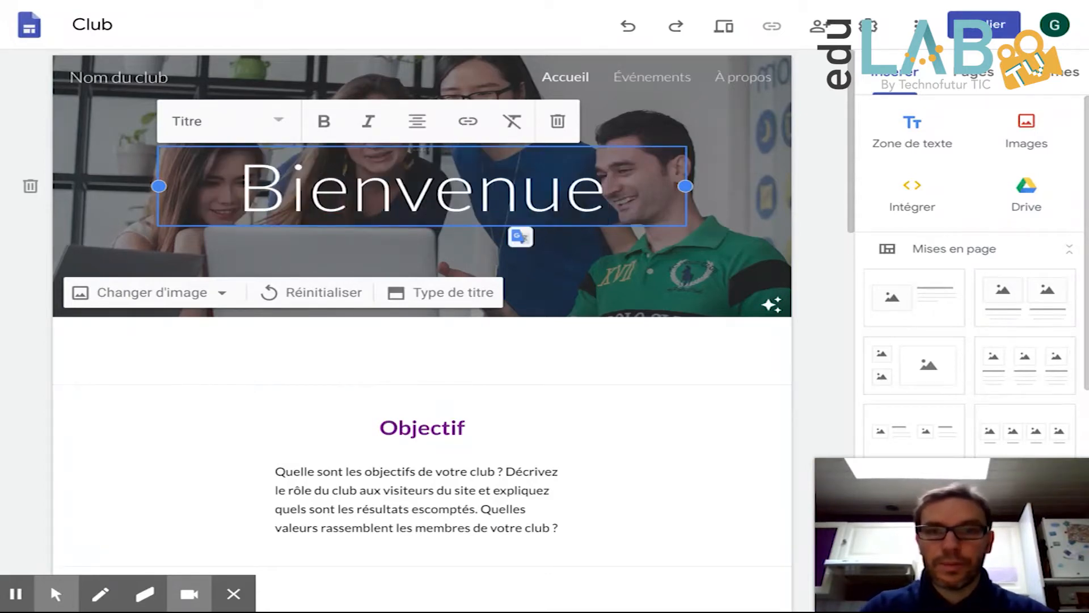
pyautogui.click(258, 126)
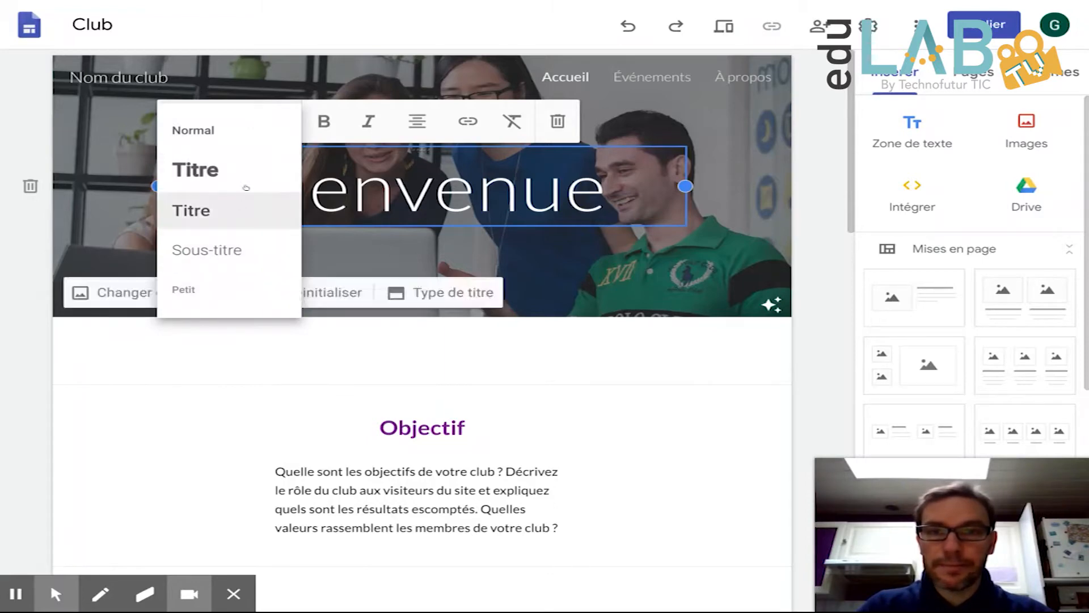
pyautogui.click(734, 441)
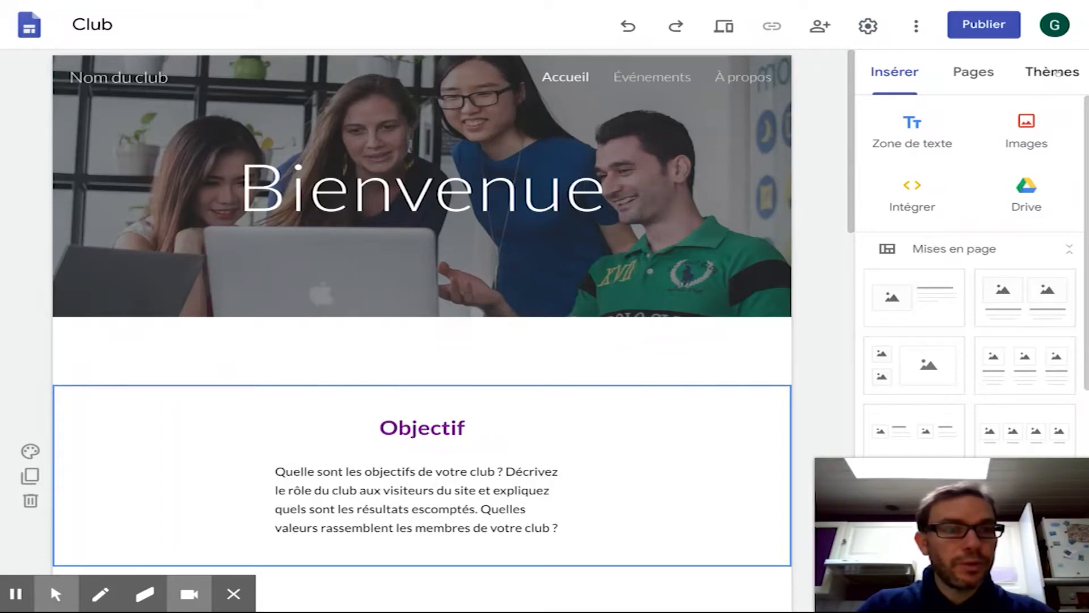
# Step: Try the Aristote theme with its purple colour variant on the site
pyautogui.click(1057, 74)
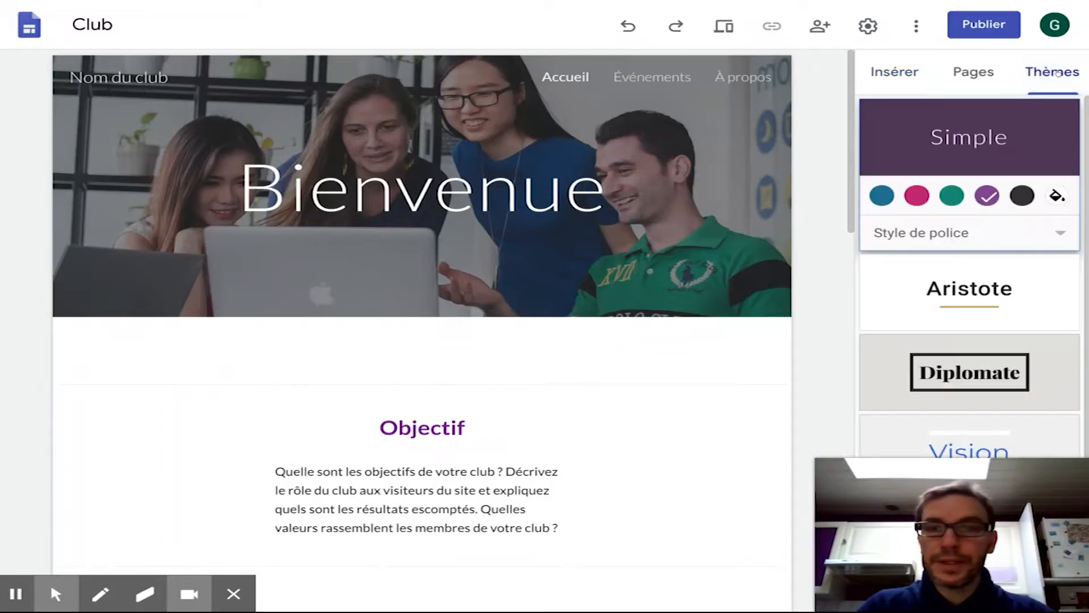
pyautogui.click(984, 284)
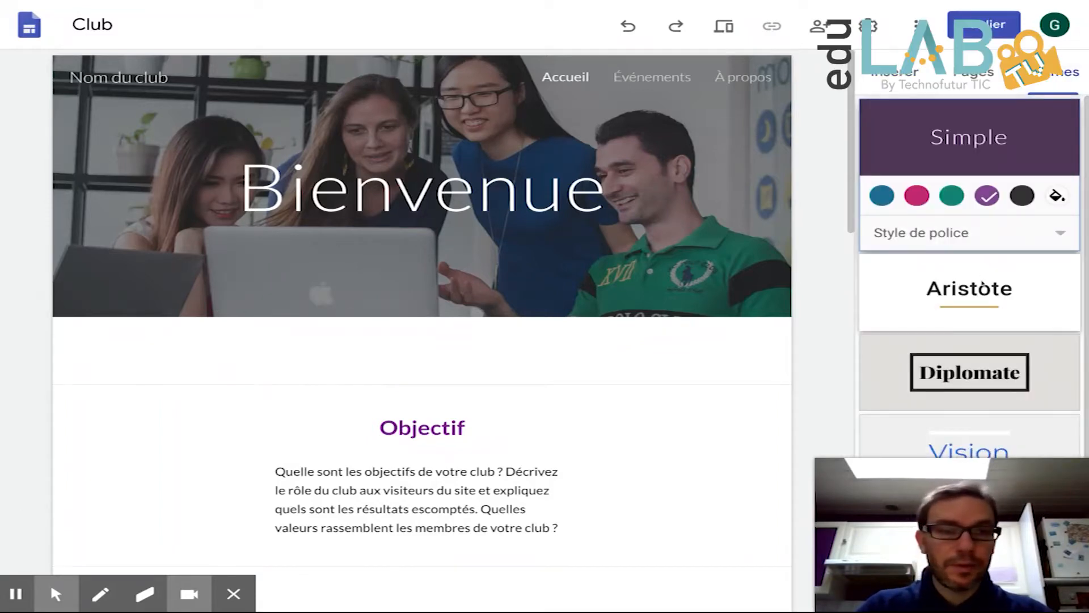
pyautogui.click(986, 233)
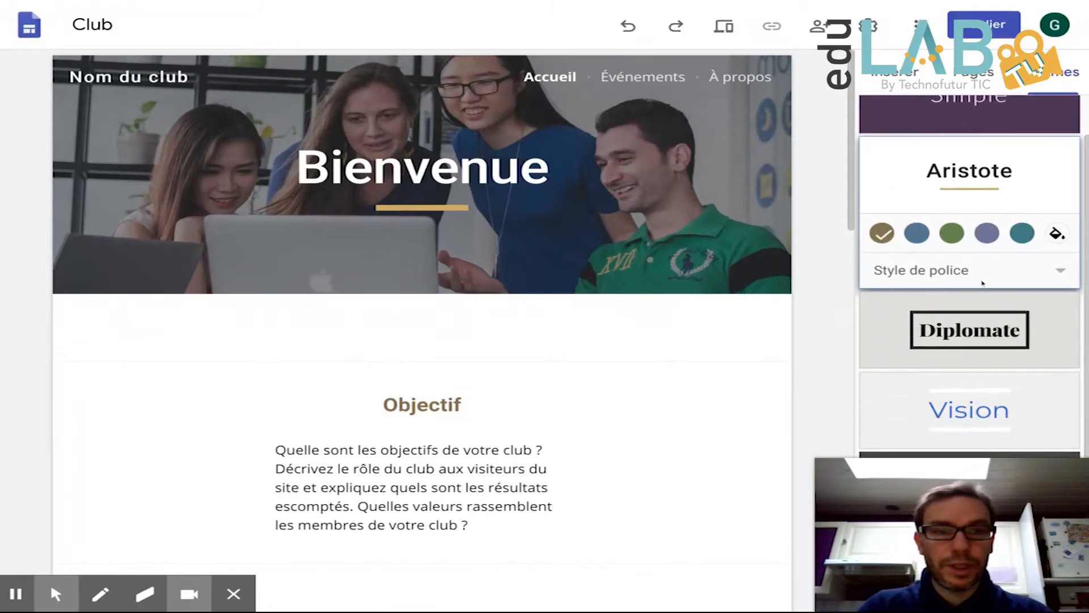
# Step: Apply the Diplomate theme to the site with the green colour and the Légère font style
pyautogui.click(962, 321)
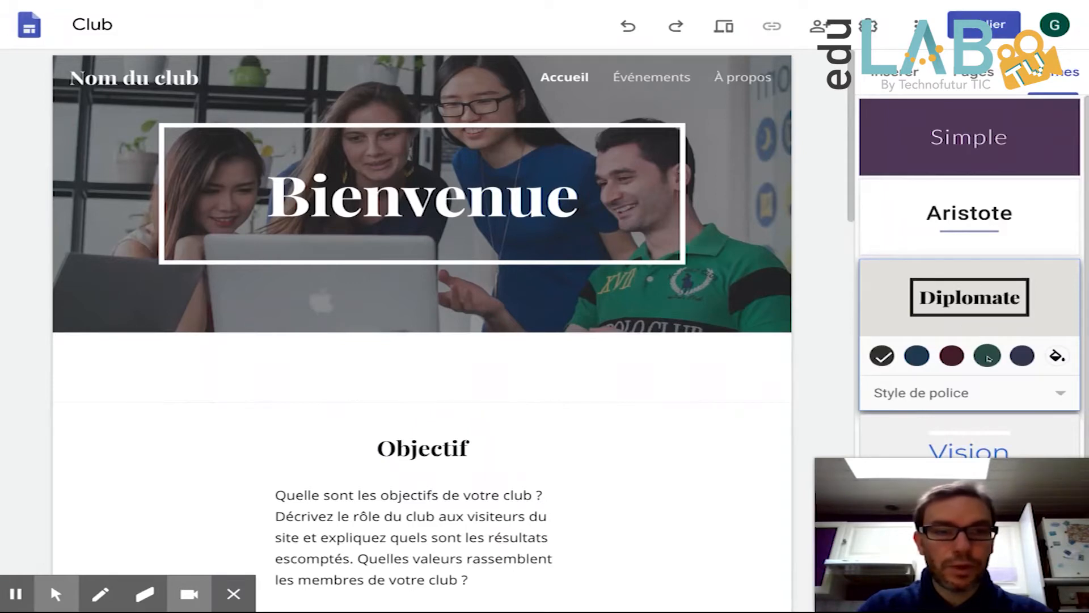
pyautogui.click(987, 356)
pyautogui.click(956, 393)
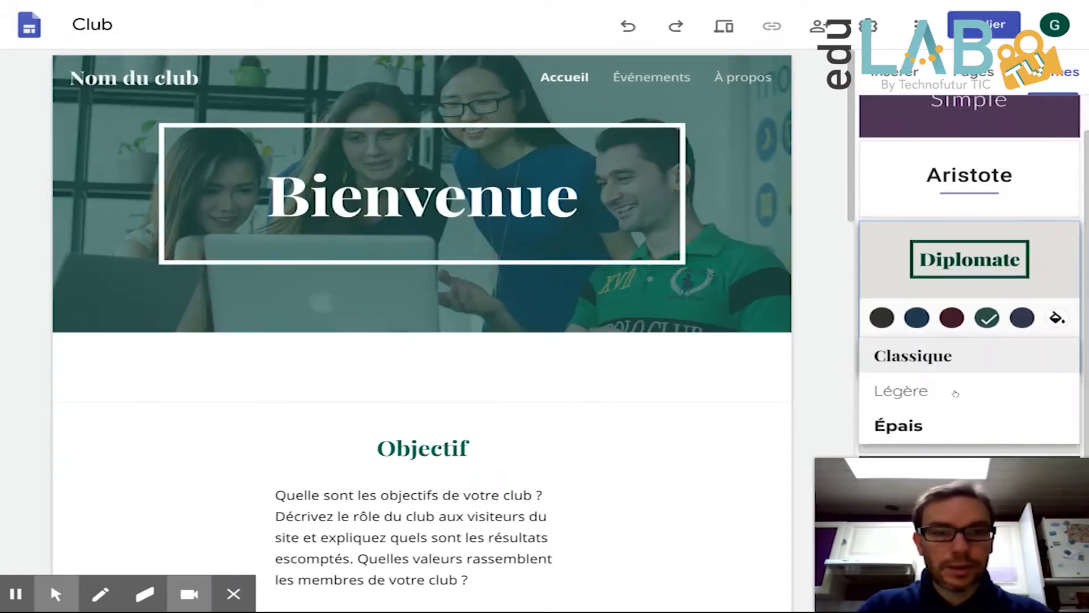
pyautogui.click(941, 389)
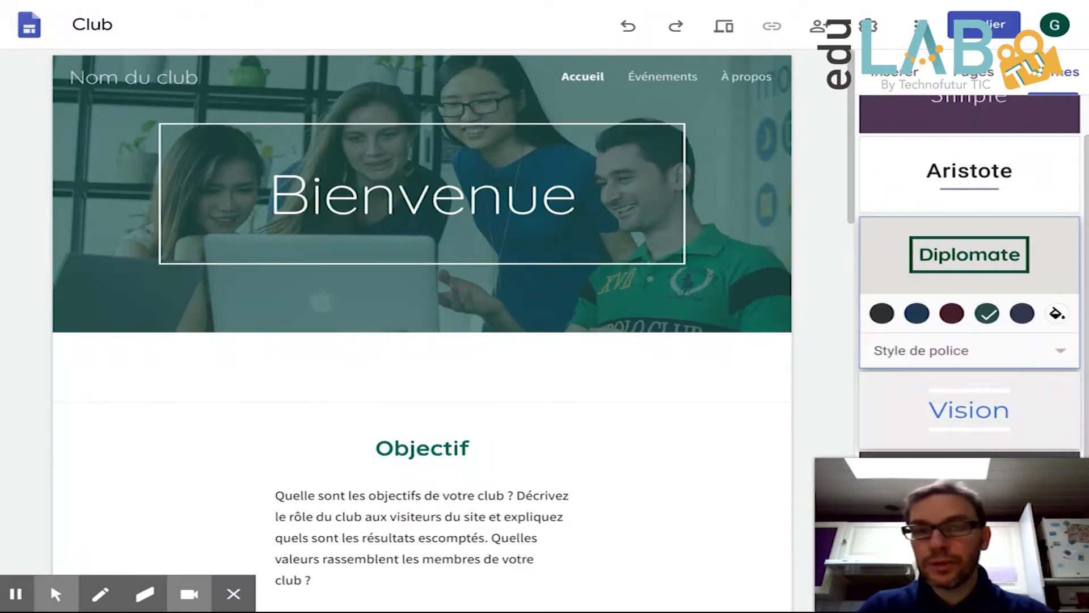
# Step: Set the Diplomate theme's custom colour to purple #9200ff
pyautogui.click(1056, 313)
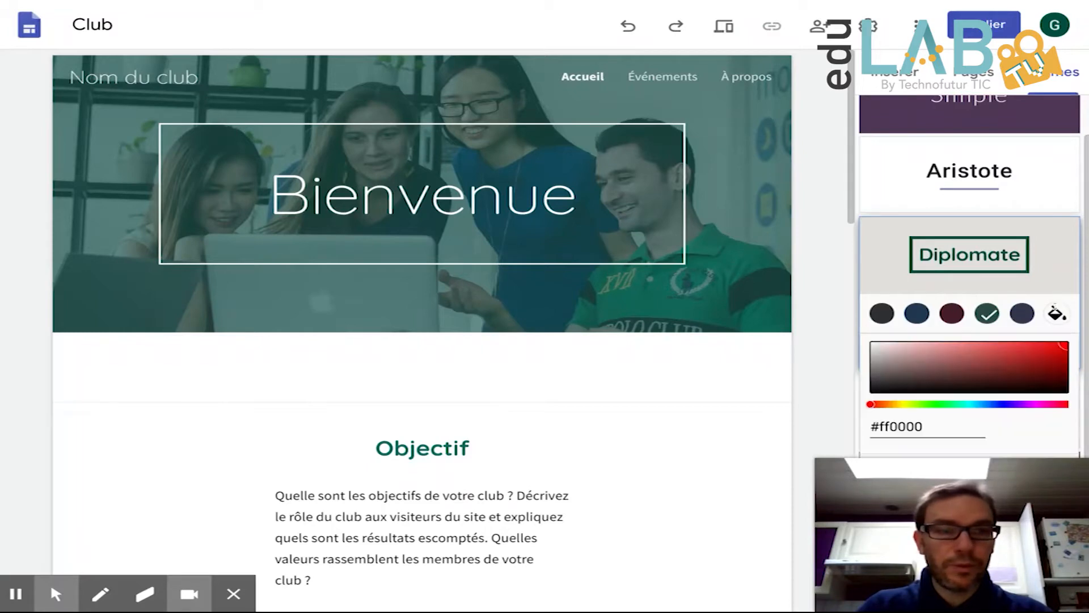
pyautogui.click(1021, 404)
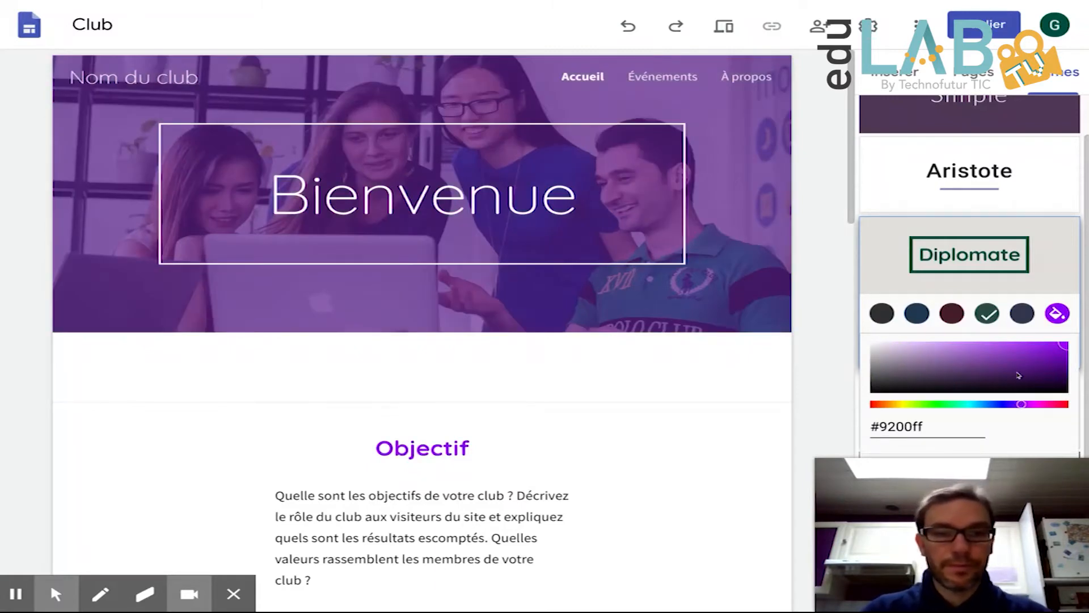
pyautogui.click(842, 363)
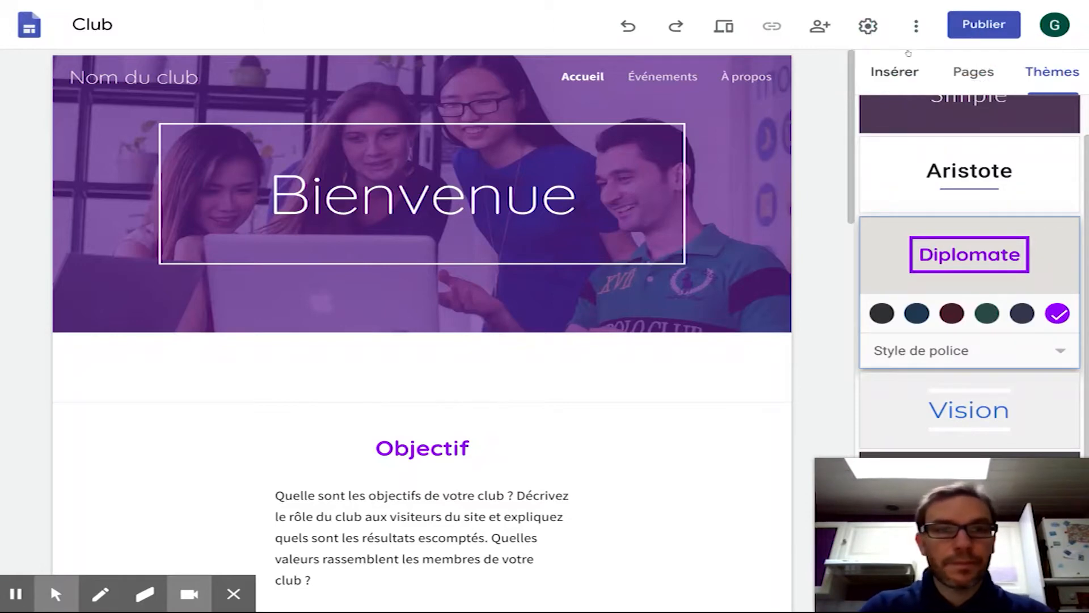
# Step: Set the background of the Objectif section to Mise en valeur 2
pyautogui.click(895, 70)
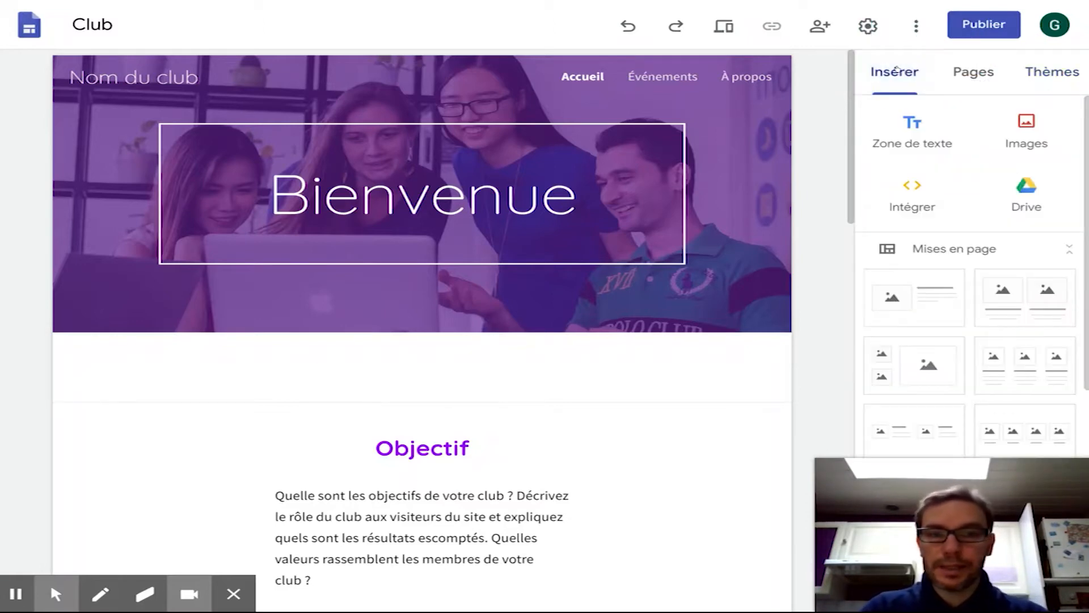
pyautogui.scroll(-5, 648, 363)
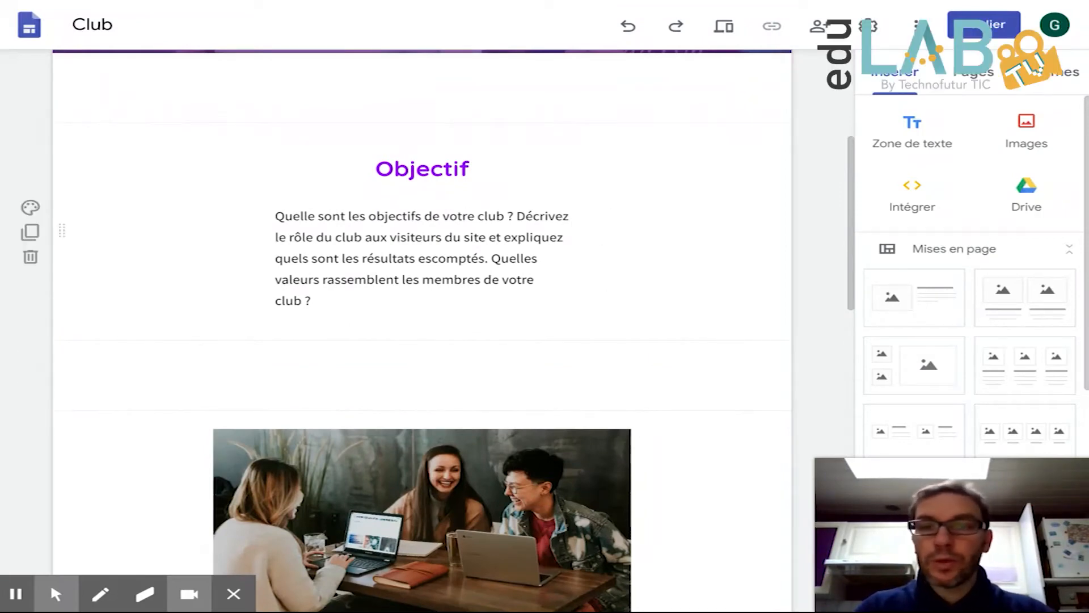
pyautogui.click(30, 207)
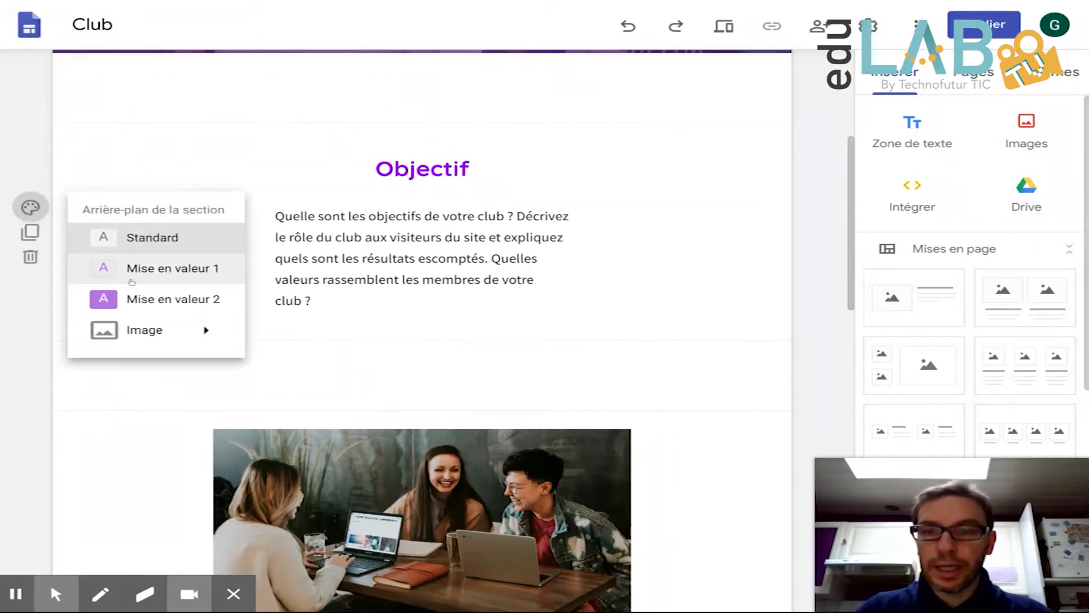
pyautogui.click(138, 299)
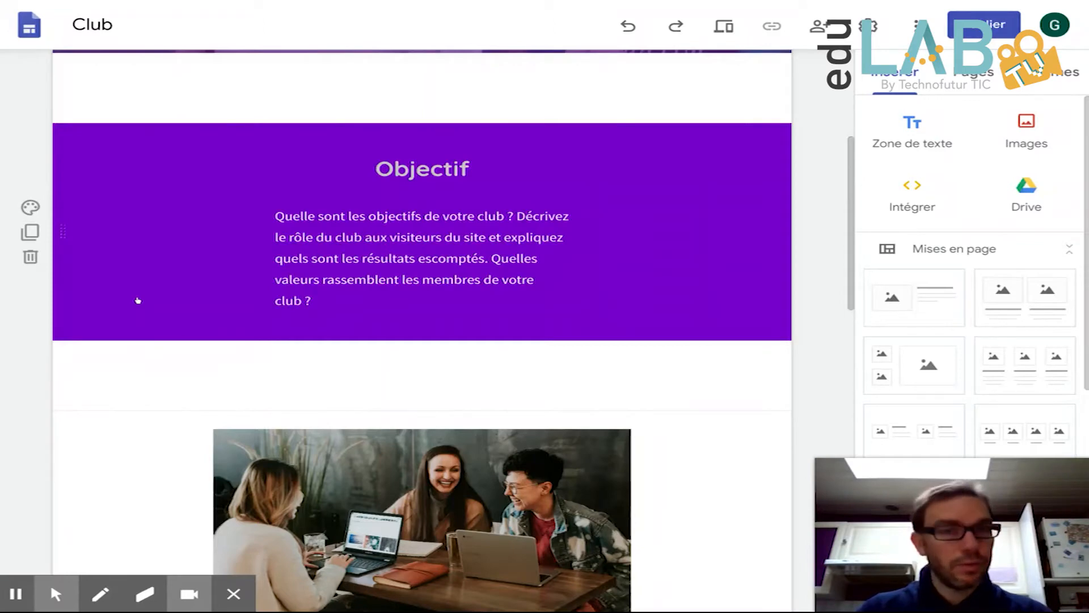
# Step: Duplicate the Objectif section and set the copy's background to Standard
pyautogui.click(30, 232)
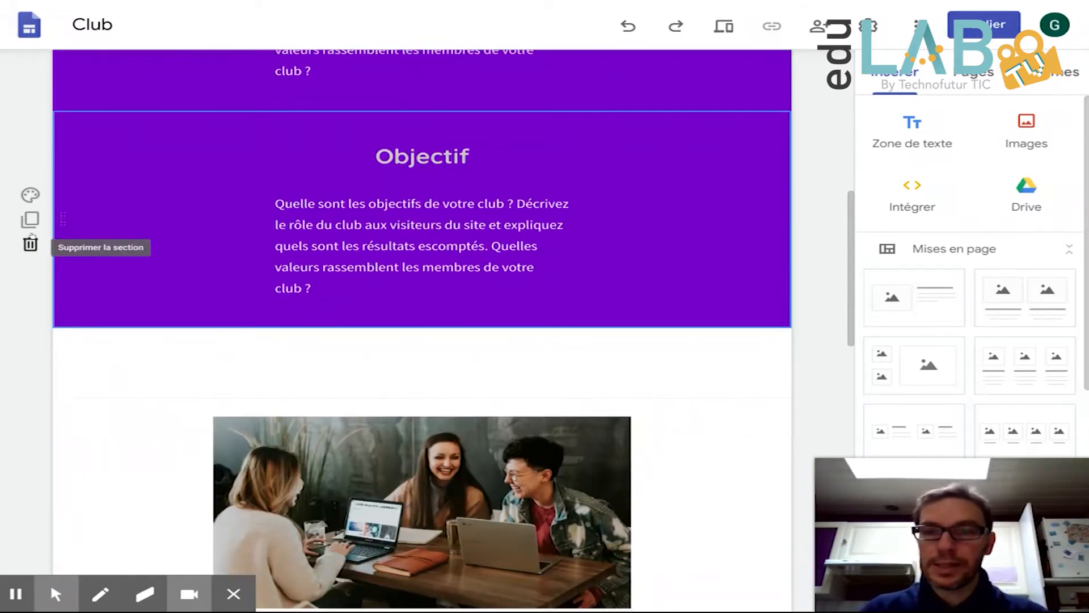
pyautogui.click(31, 194)
pyautogui.click(122, 226)
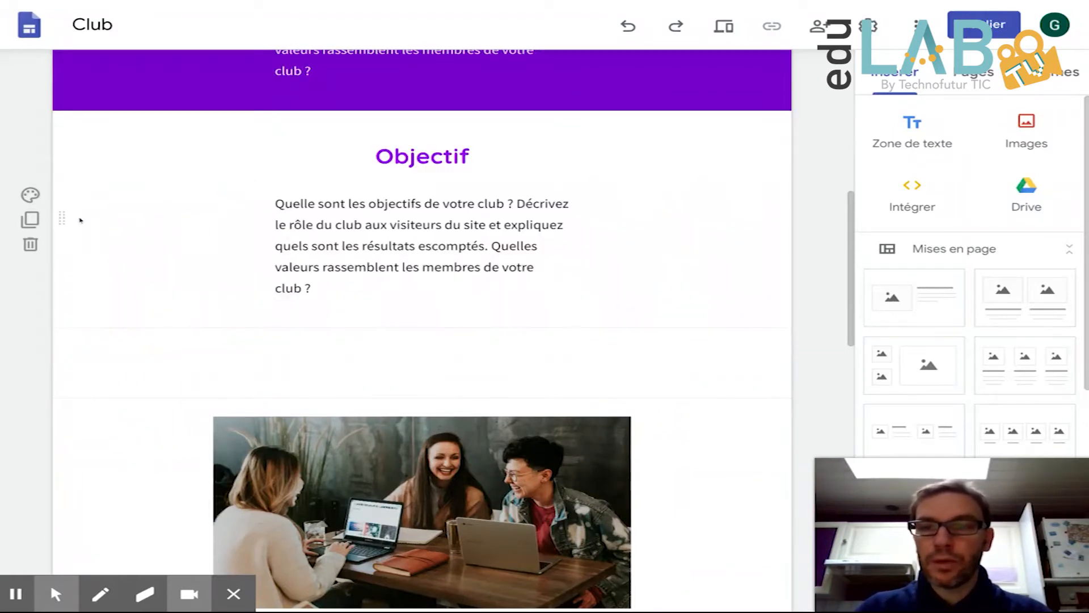
# Step: Move the white Objectif copy directly below the banner and delete it
pyautogui.moveTo(59, 215); pyautogui.dragTo(82, 348)
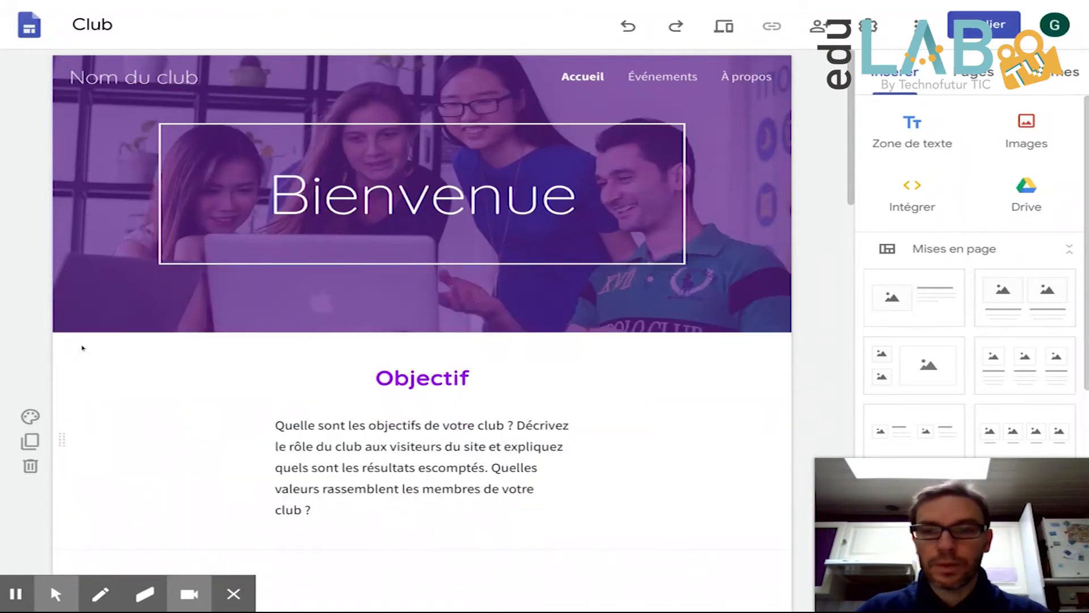
pyautogui.scroll(-2, 82, 347)
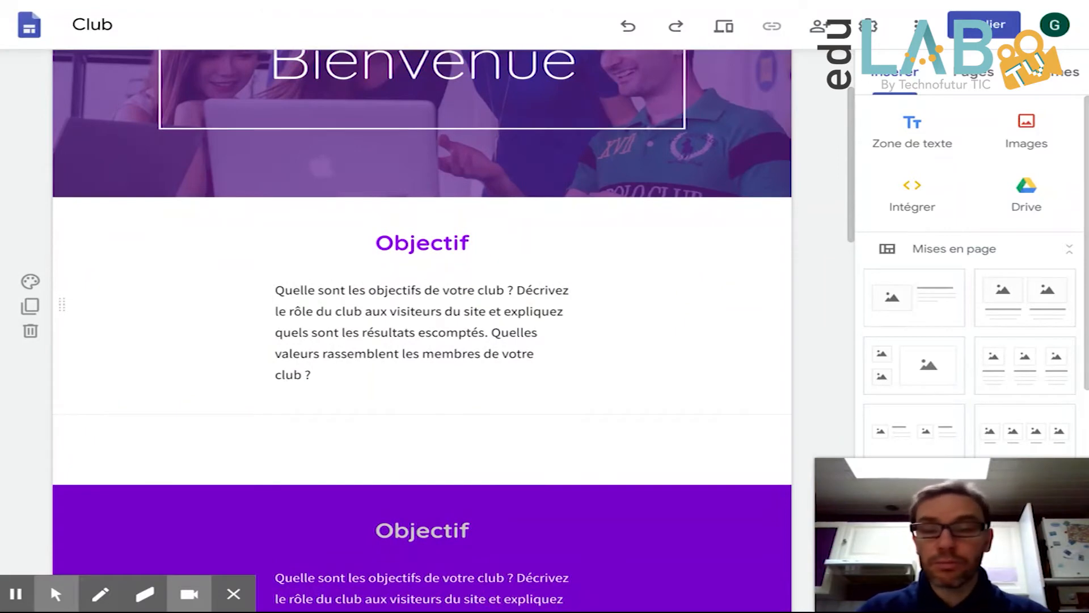
pyautogui.click(30, 330)
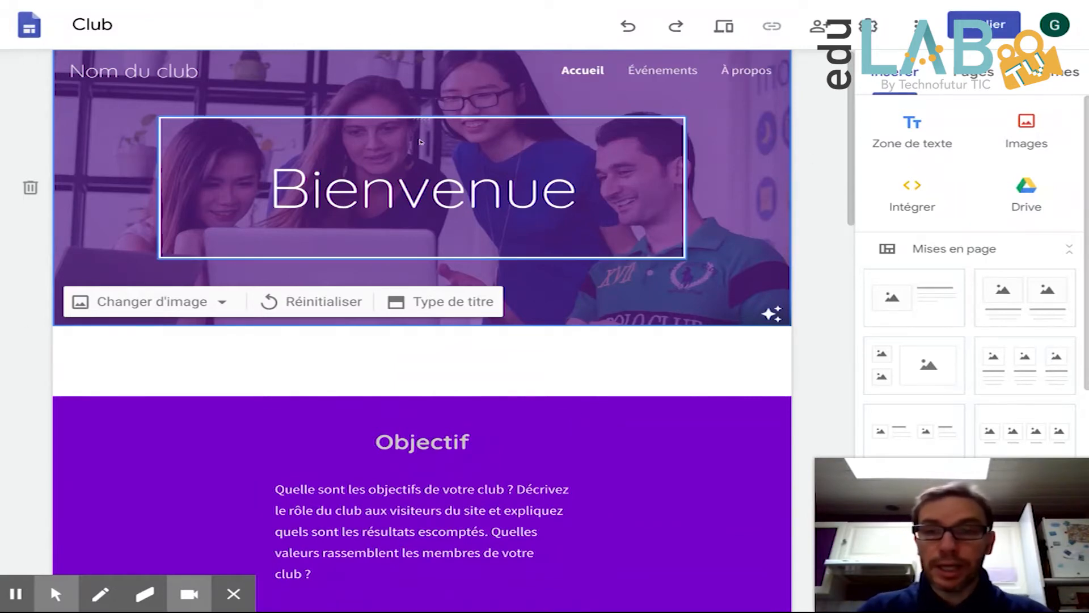
# Step: Import an image file from the computer as the banner's background
pyautogui.click(221, 302)
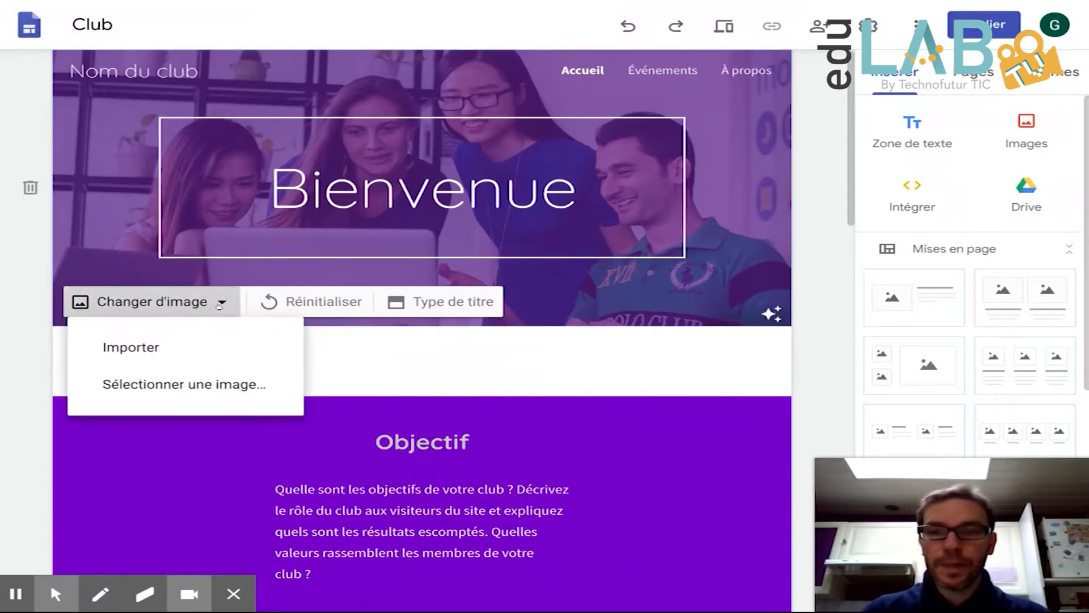
pyautogui.click(188, 341)
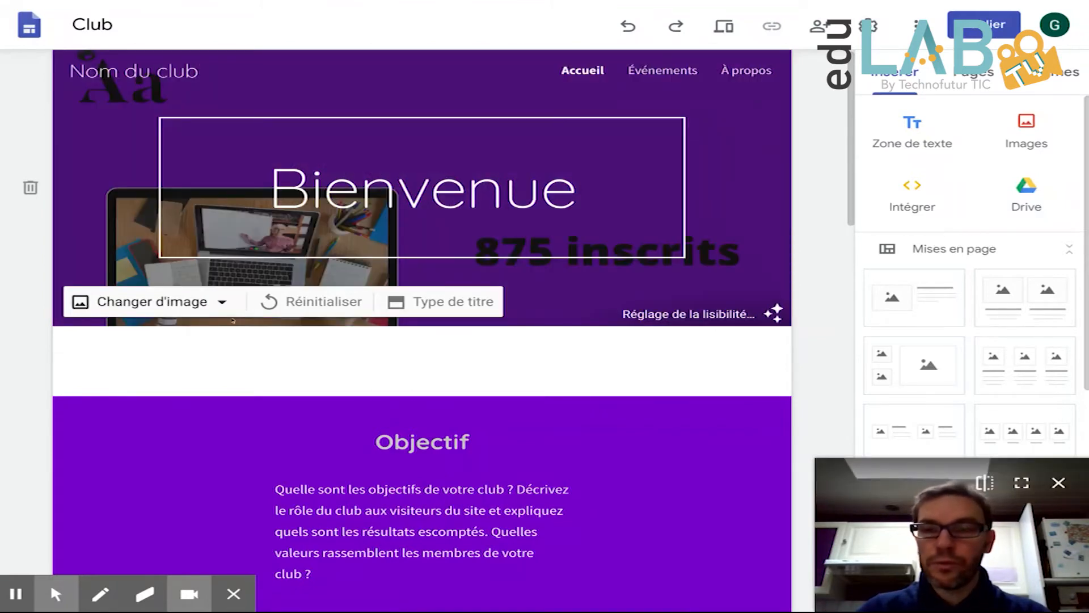
# Step: Replace the banner background with the sunset photo of the tower from a Google image search for "charleroi, belgique"
pyautogui.click(222, 303)
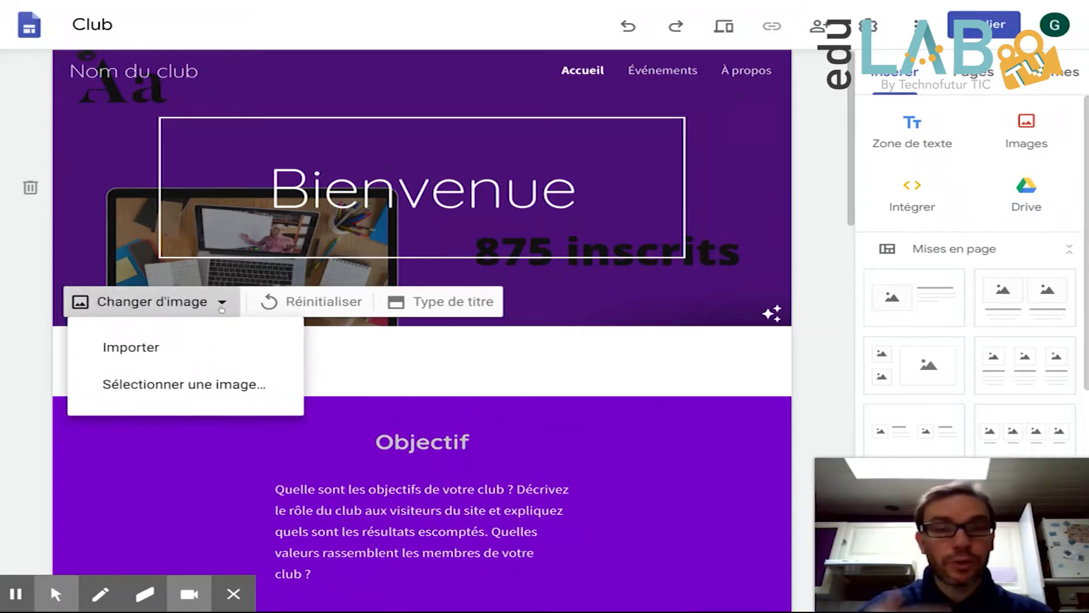
pyautogui.click(215, 384)
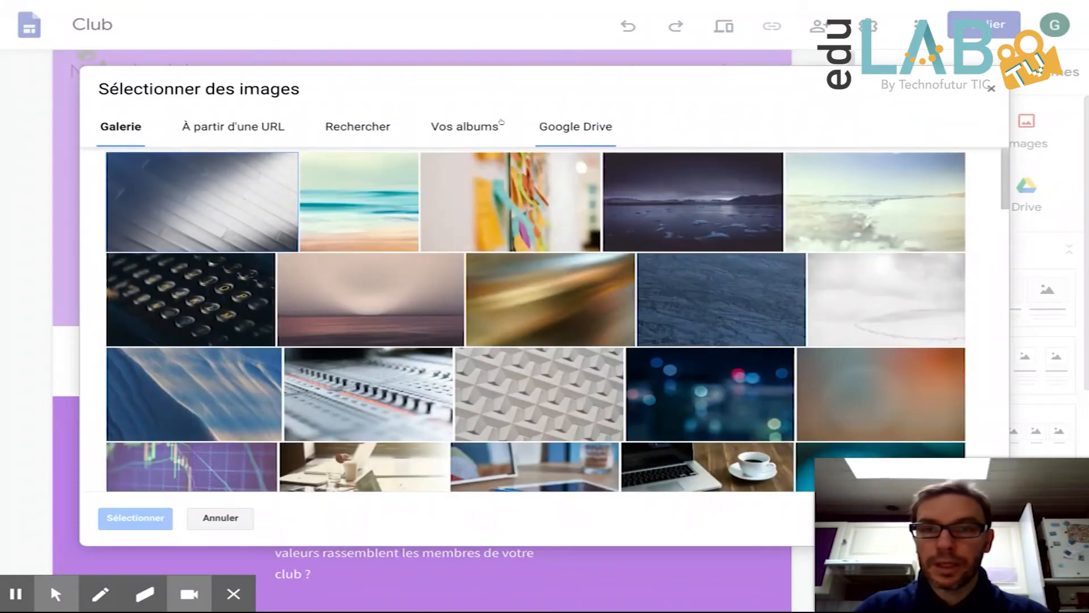
pyautogui.click(230, 127)
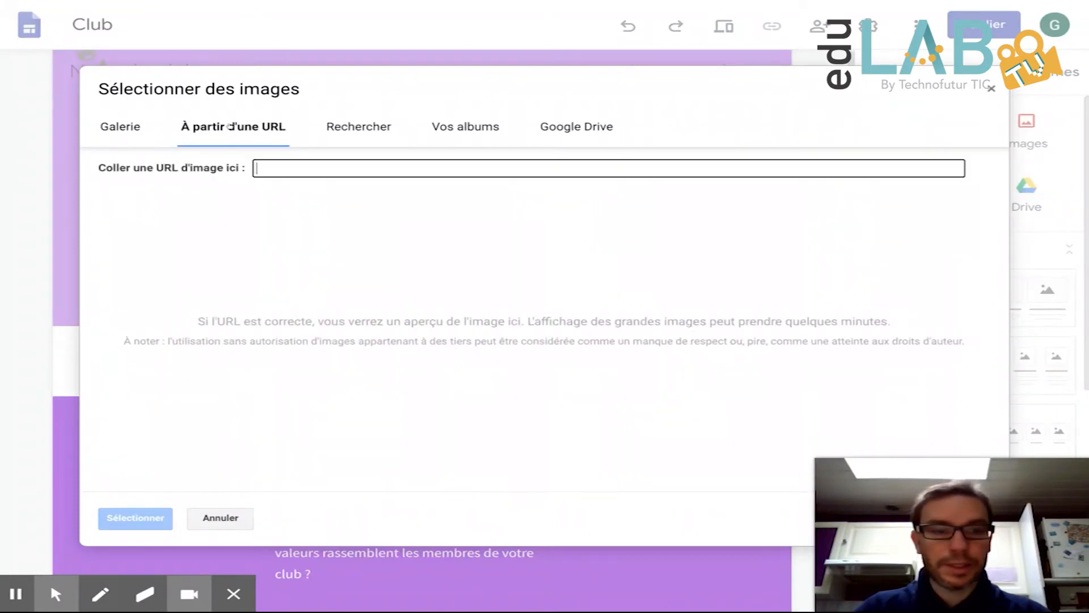
pyautogui.click(349, 126)
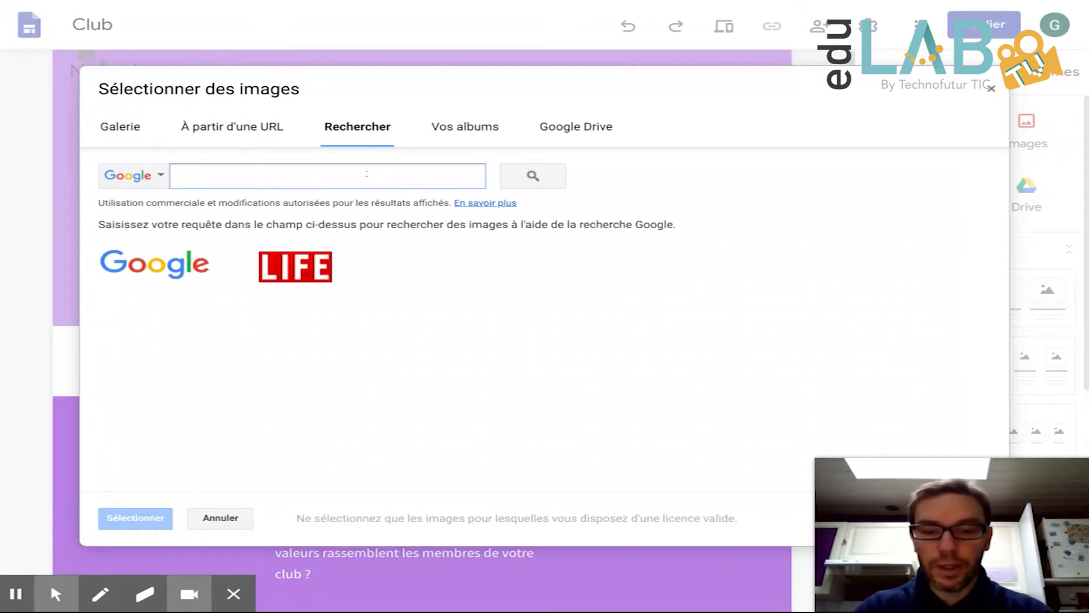
pyautogui.write('charlero')
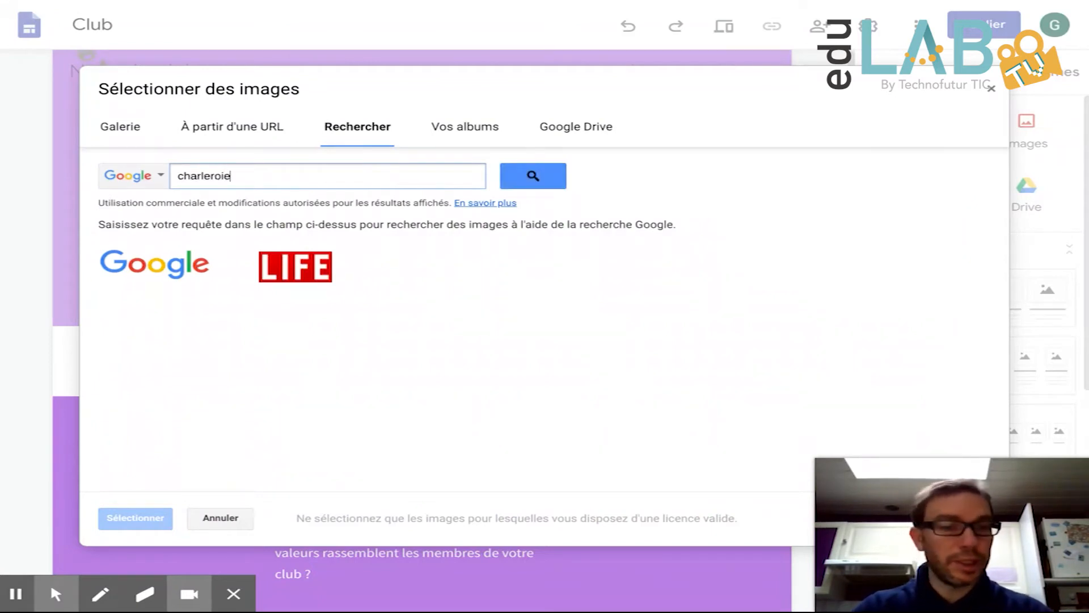
pyautogui.write('i, belgique')
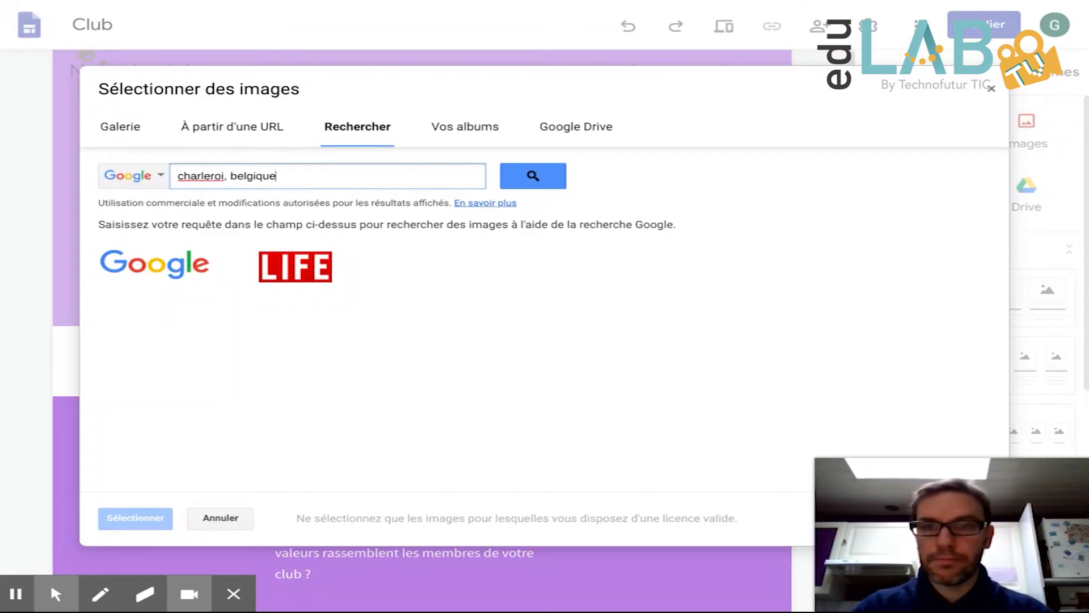
pyautogui.click(554, 179)
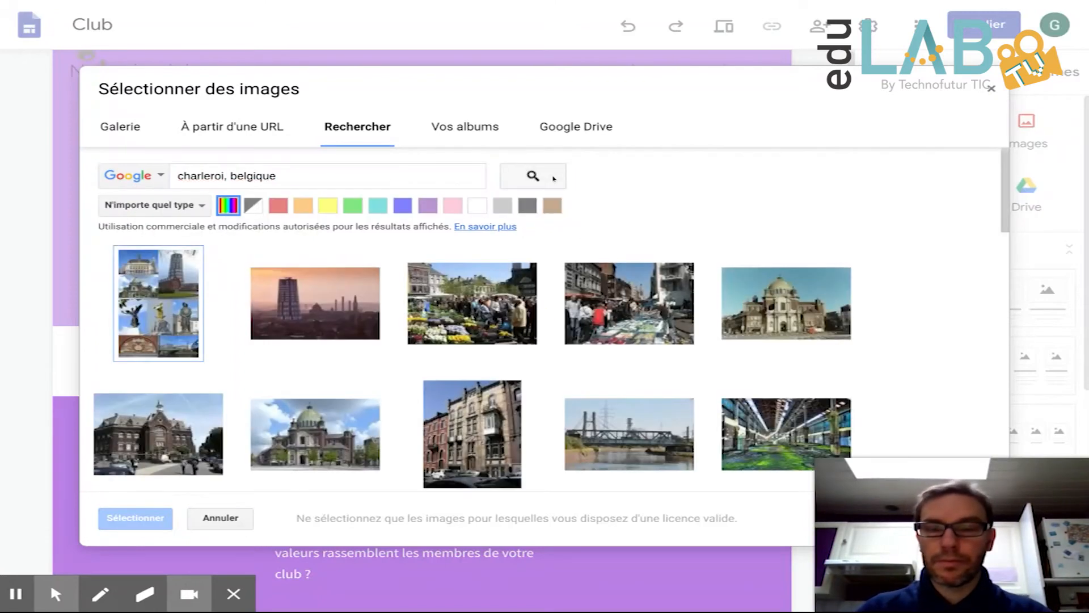
pyautogui.click(297, 312)
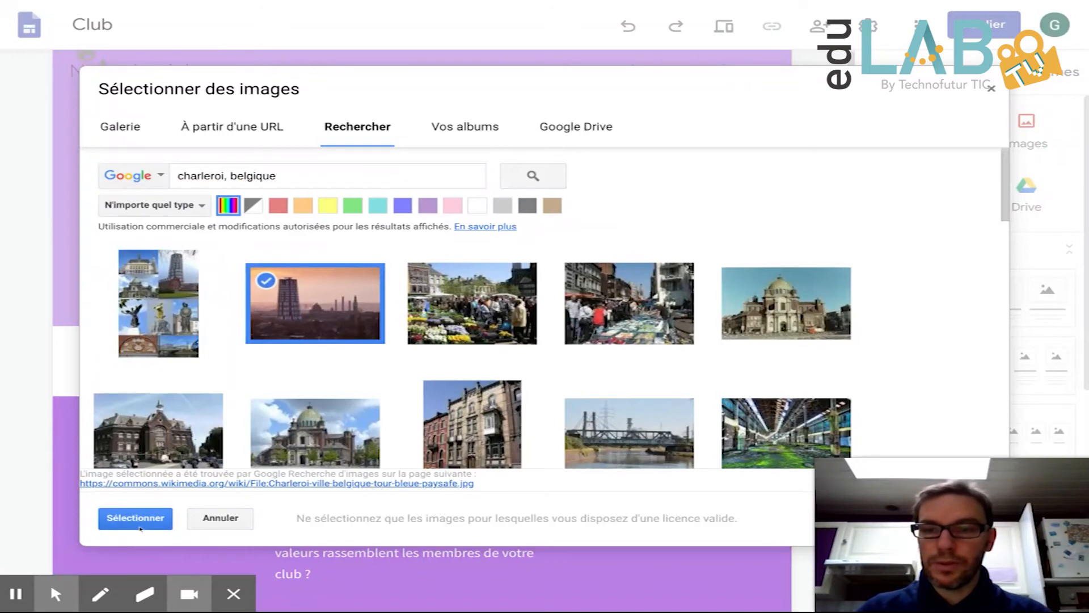
pyautogui.click(136, 518)
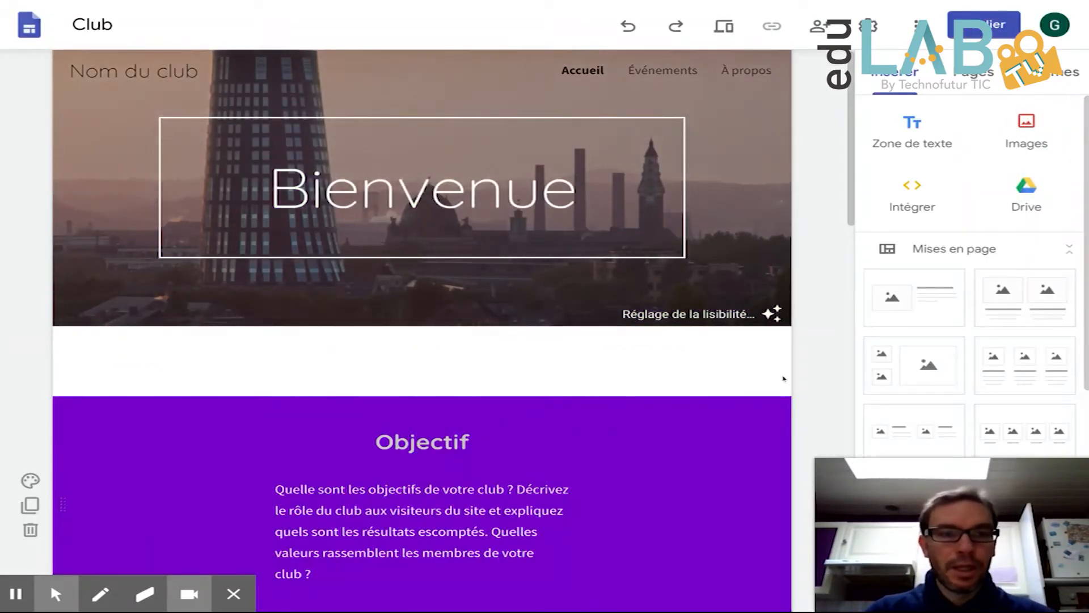
# Step: Add three layouts to the page: three images with headings and text, two small images with side text, and four images with captions
pyautogui.scroll(-1, 917, 146)
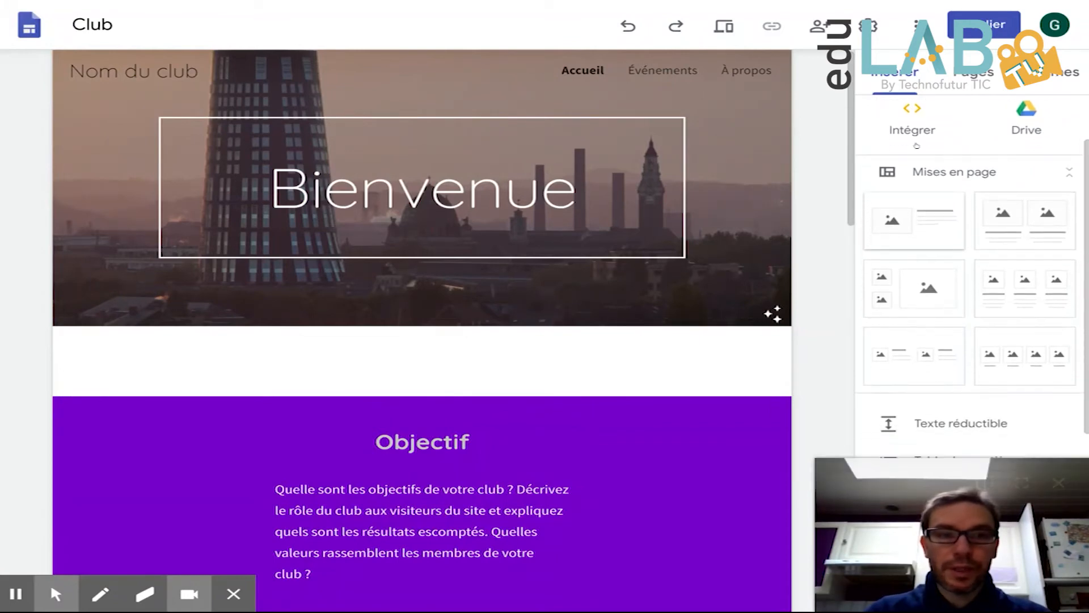
pyautogui.scroll(-1, 917, 146)
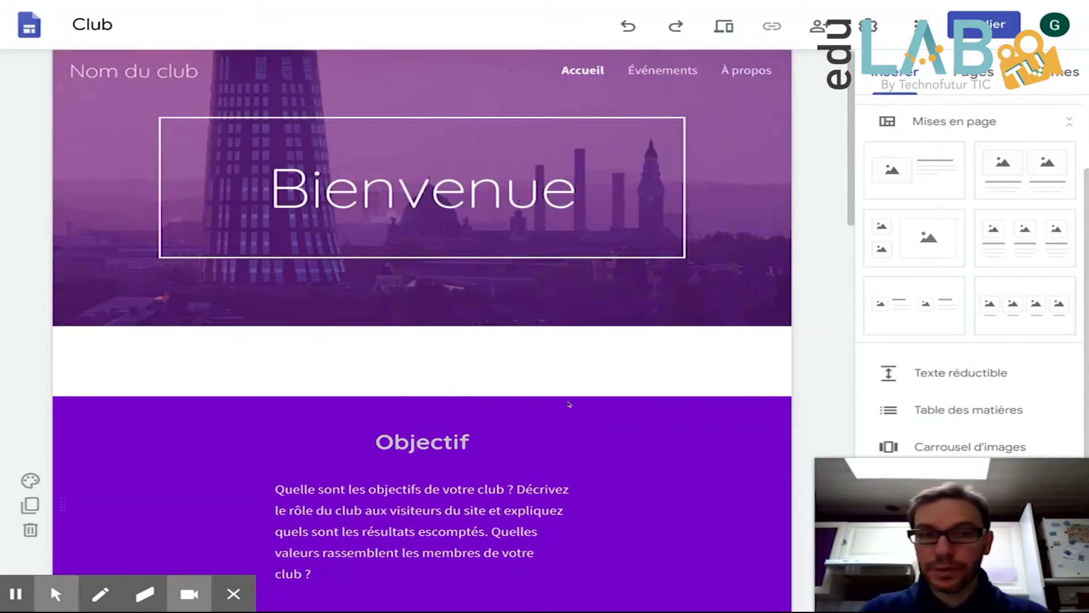
pyautogui.scroll(-1, 567, 405)
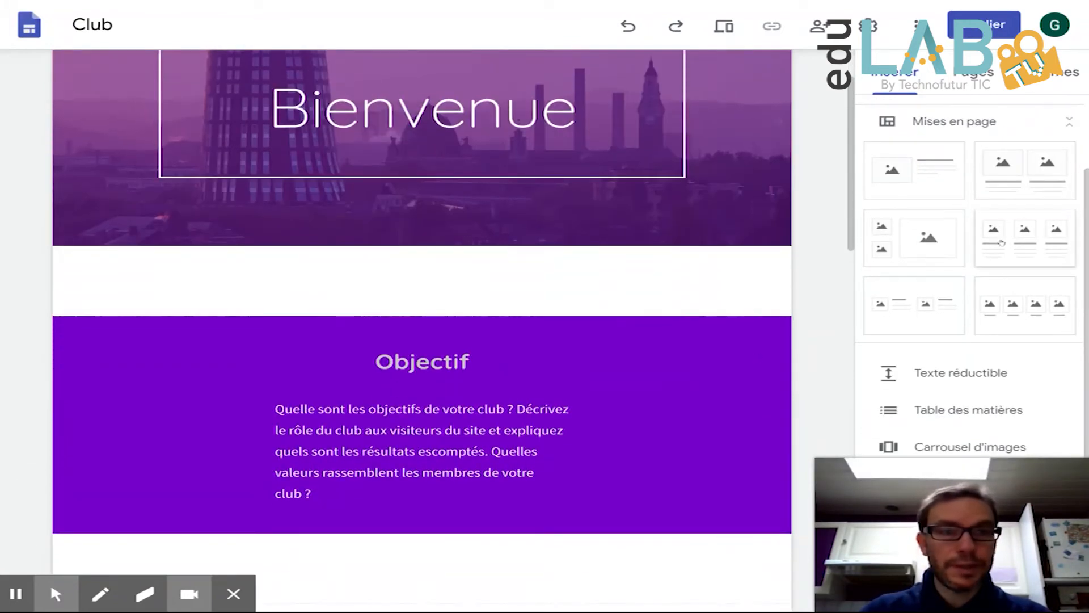
pyautogui.click(1001, 243)
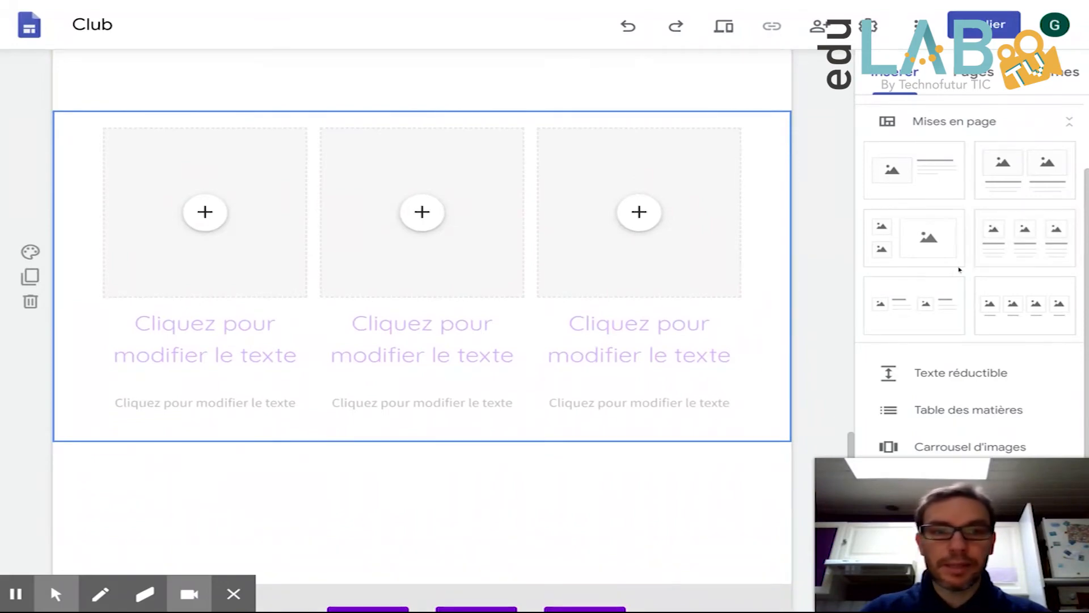
pyautogui.click(927, 296)
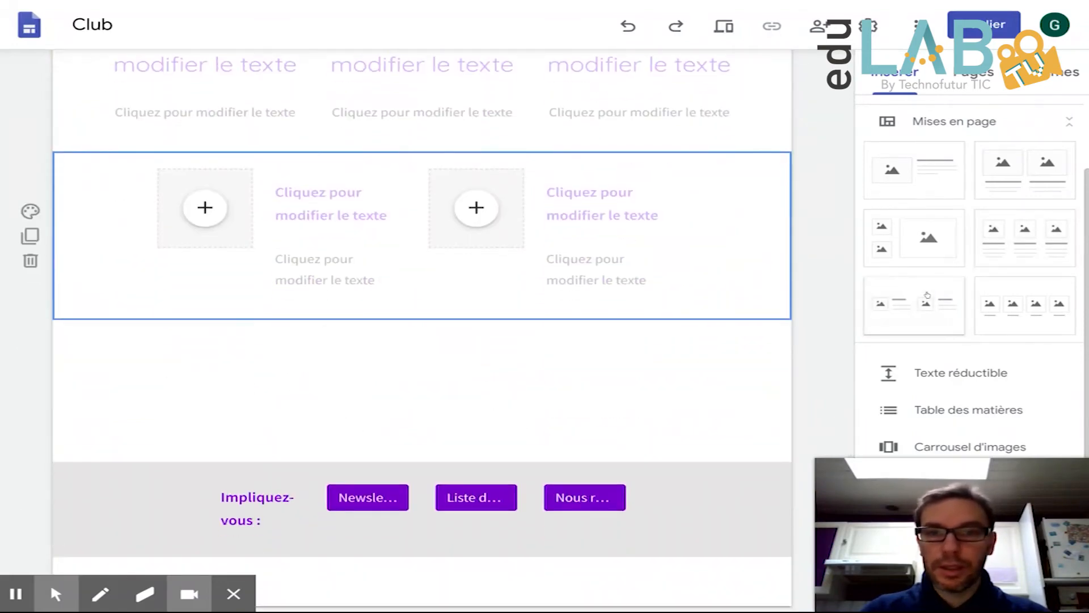
pyautogui.click(1037, 300)
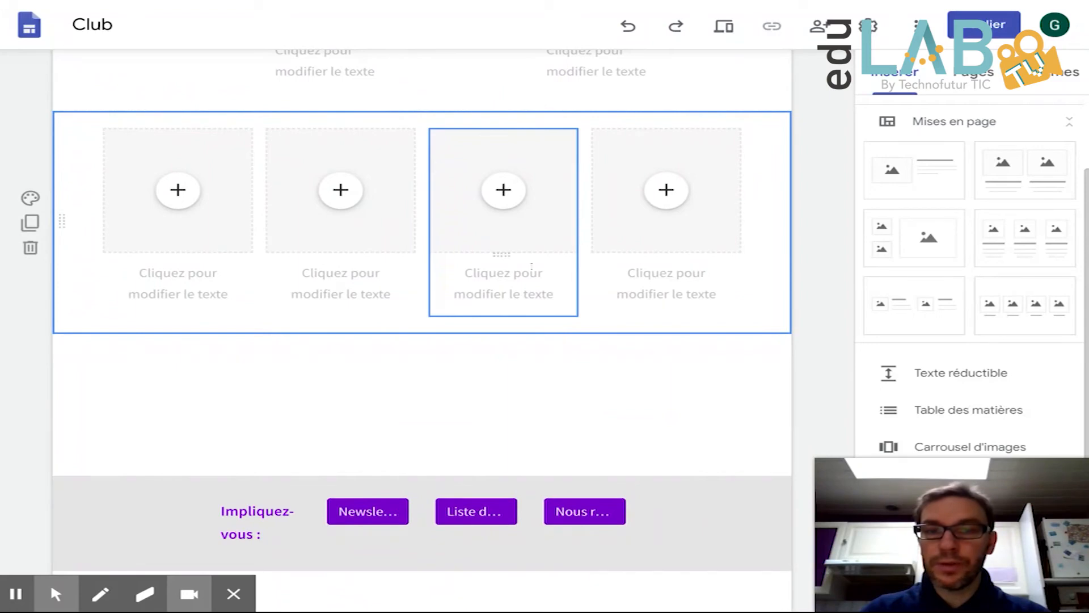
pyautogui.click(534, 266)
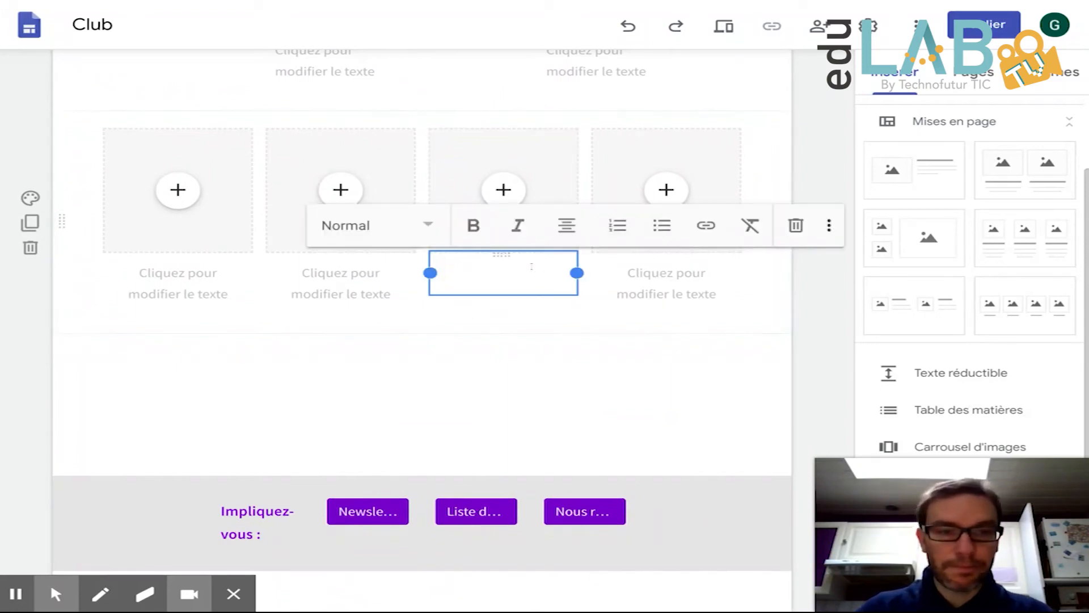
# Step: Insert a separator line below the four-image layout
pyautogui.scroll(-2, 944, 379)
pyautogui.scroll(-2, 944, 378)
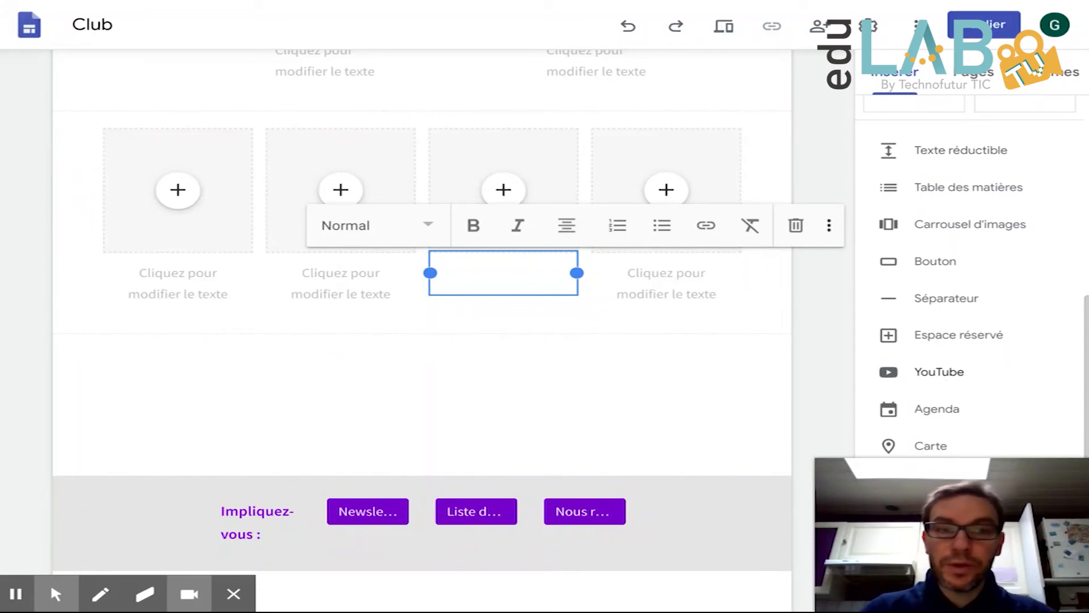
pyautogui.click(955, 299)
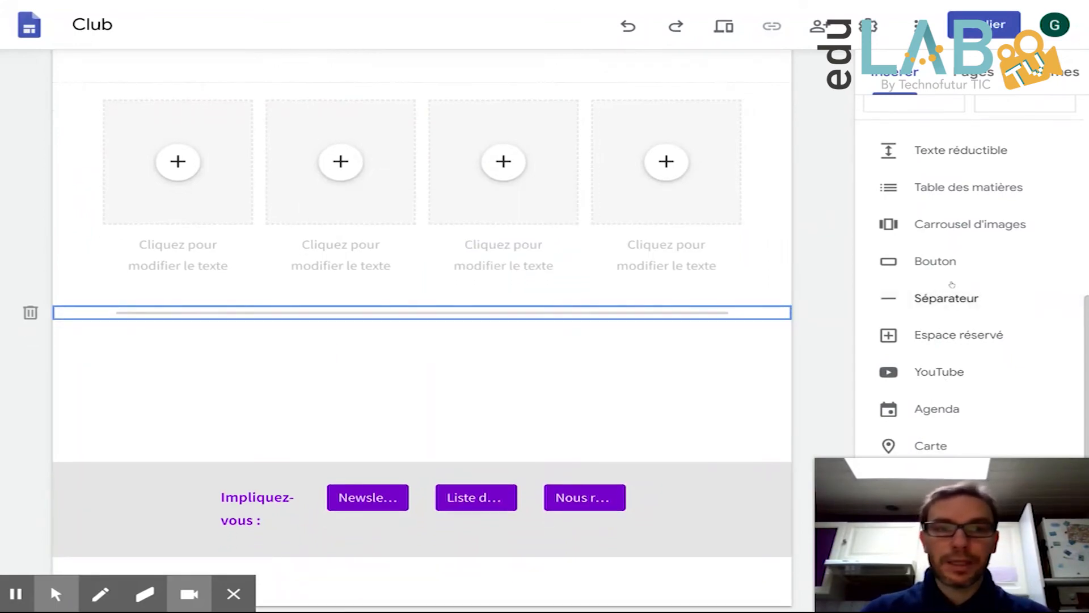
# Step: Open the image carousel setup and cancel it, and insert a table of contents on the page
pyautogui.click(956, 224)
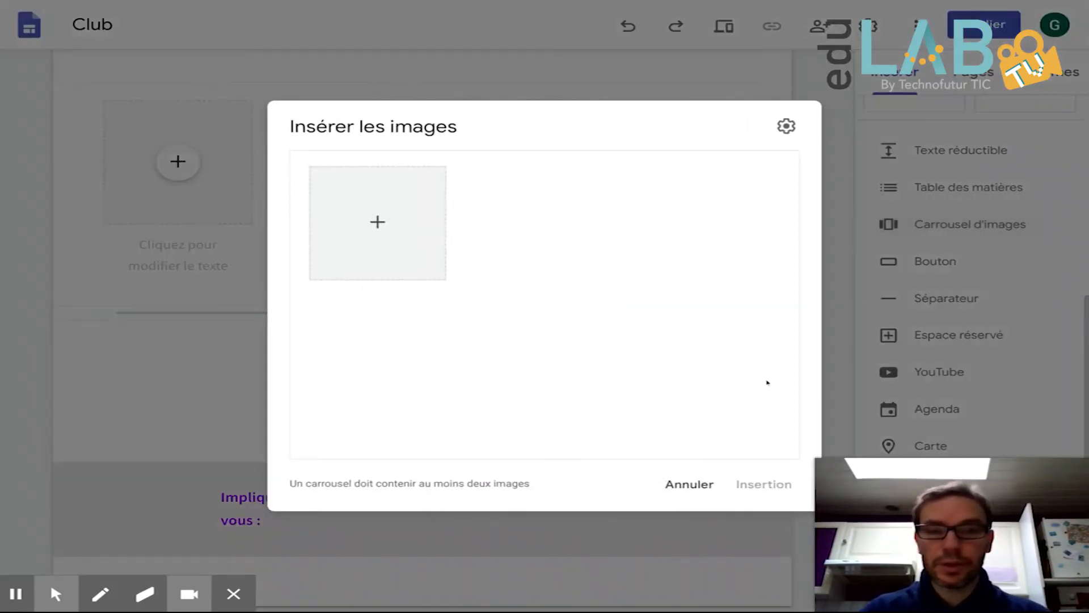
pyautogui.click(677, 476)
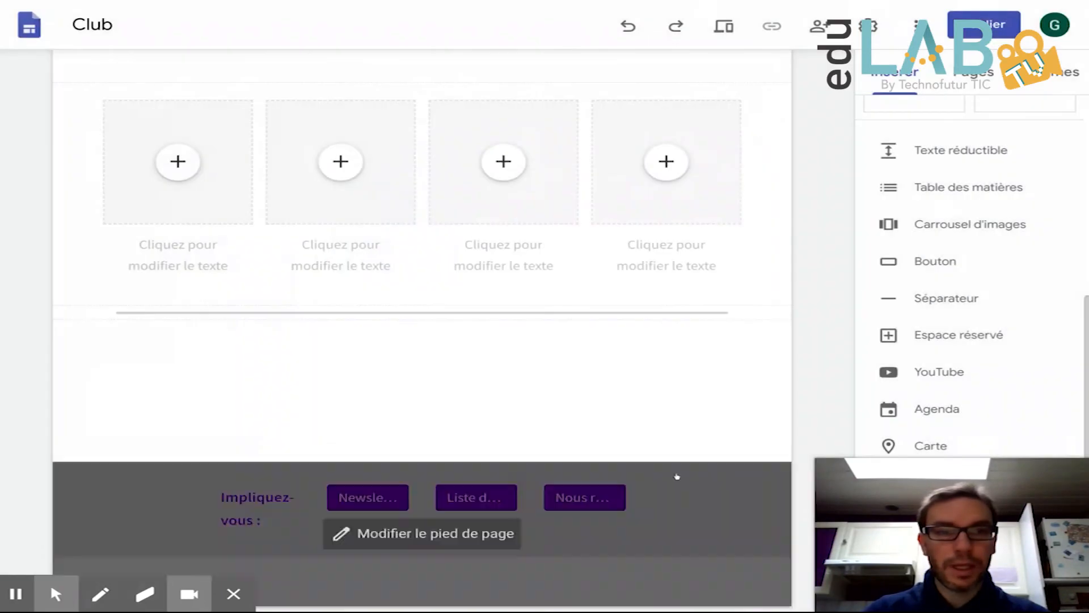
pyautogui.click(955, 186)
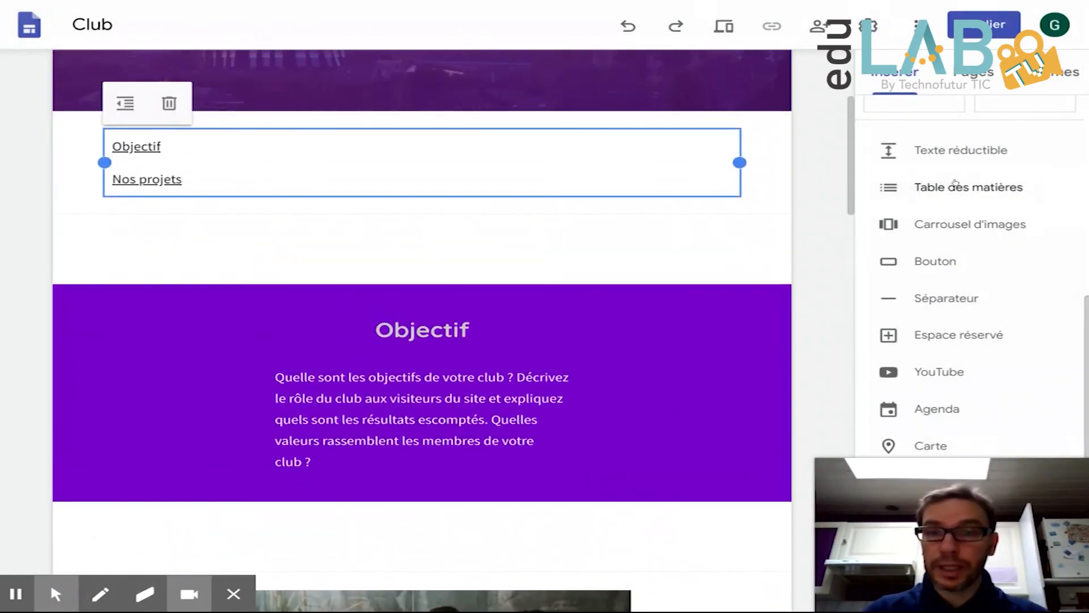